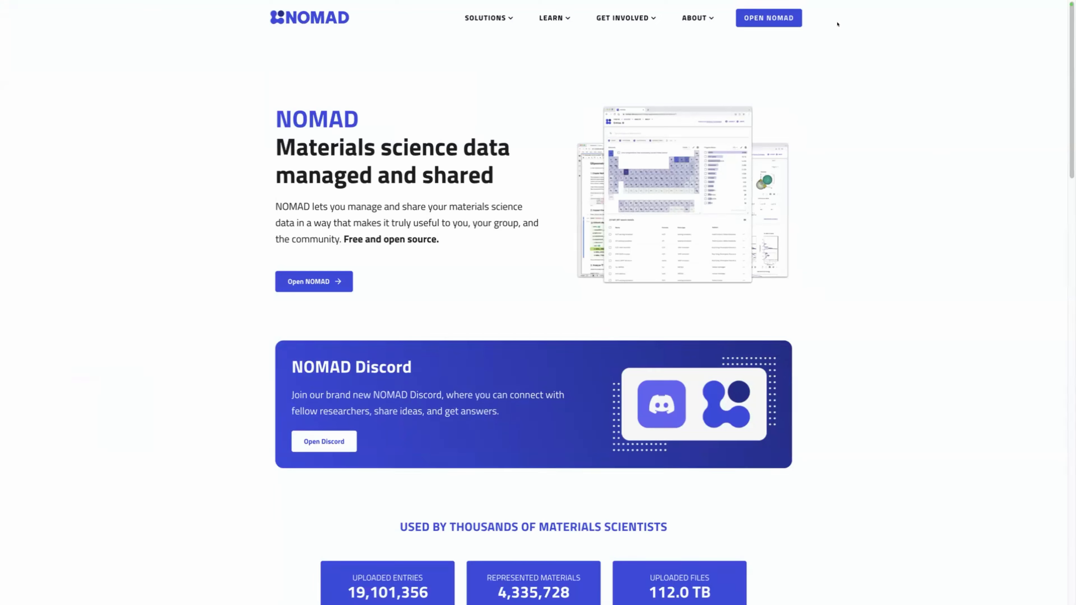
Step: Open NOMAD's entries search from the homepage and look over the available explore pages
{"action": "left_click", "coordinate": [746, 17]}
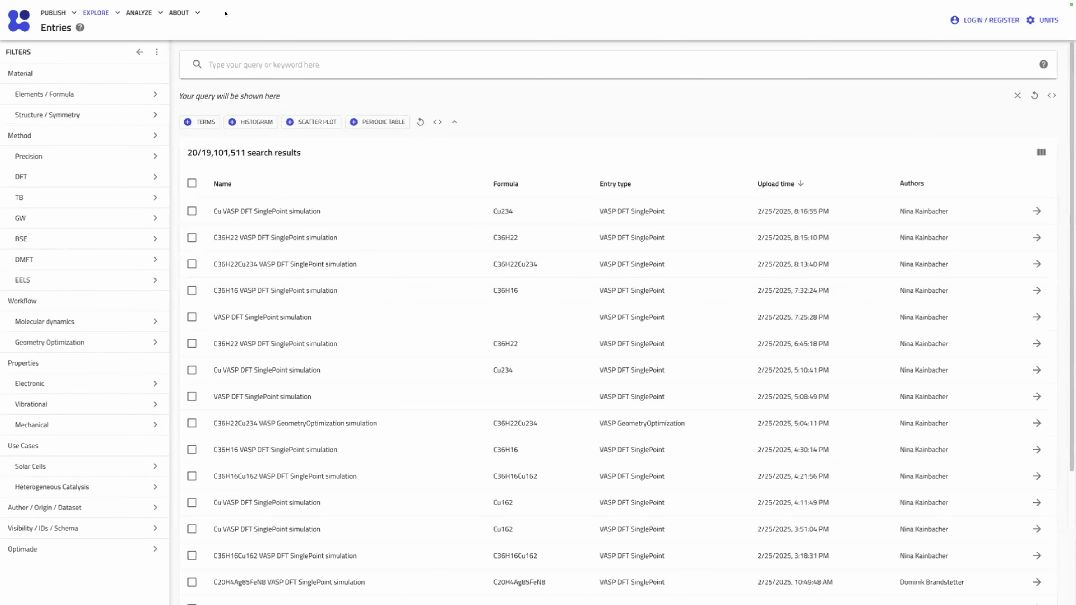
{"action": "mouse_move", "coordinate": [106, 14]}
{"action": "mouse_move", "coordinate": [67, 14]}
{"action": "mouse_move", "coordinate": [100, 15]}
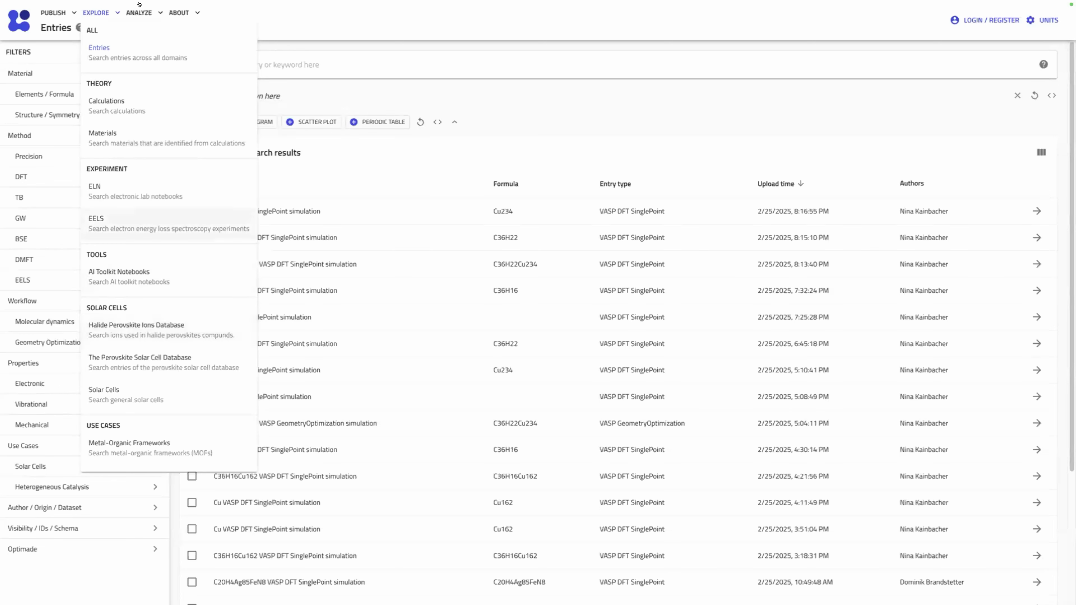
{"action": "mouse_move", "coordinate": [130, 8]}
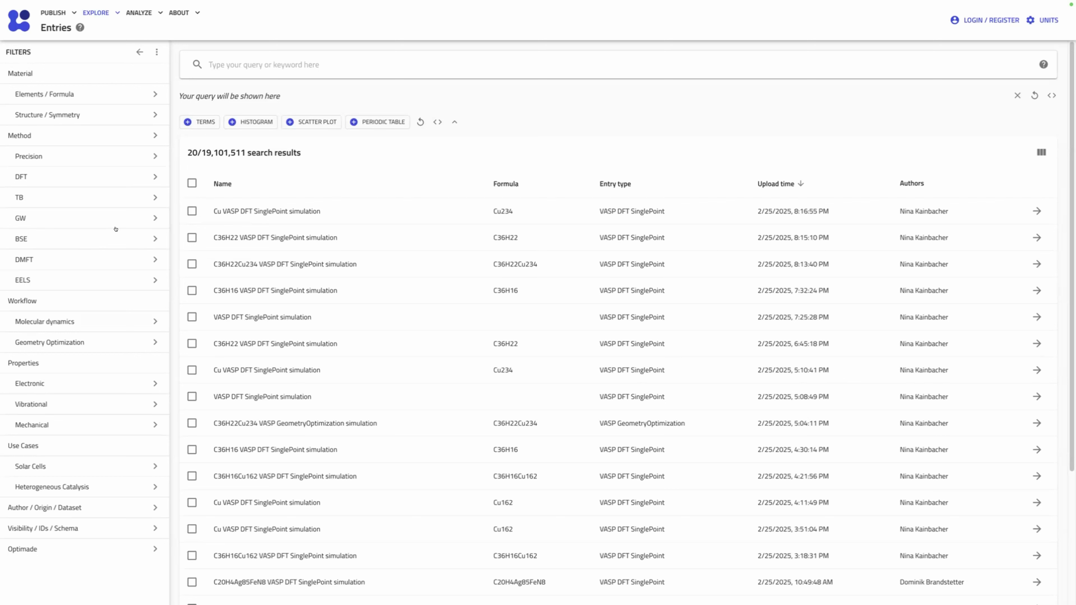
Step: Filter the entries to materials containing both hydrogen and carbon, and highlight the result count
{"action": "left_click", "coordinate": [113, 96]}
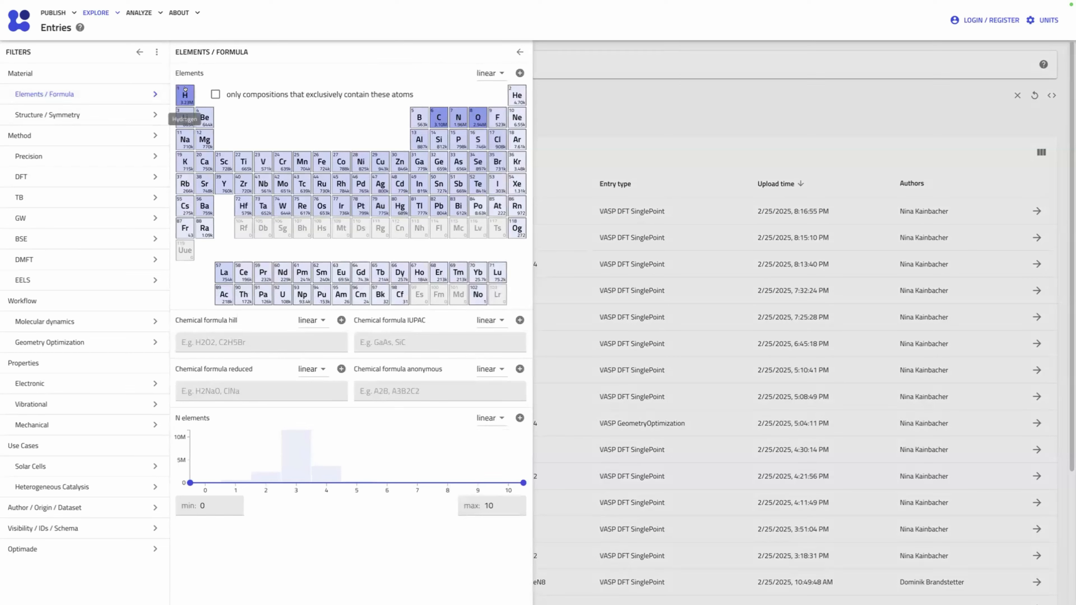
{"action": "left_click", "coordinate": [189, 95]}
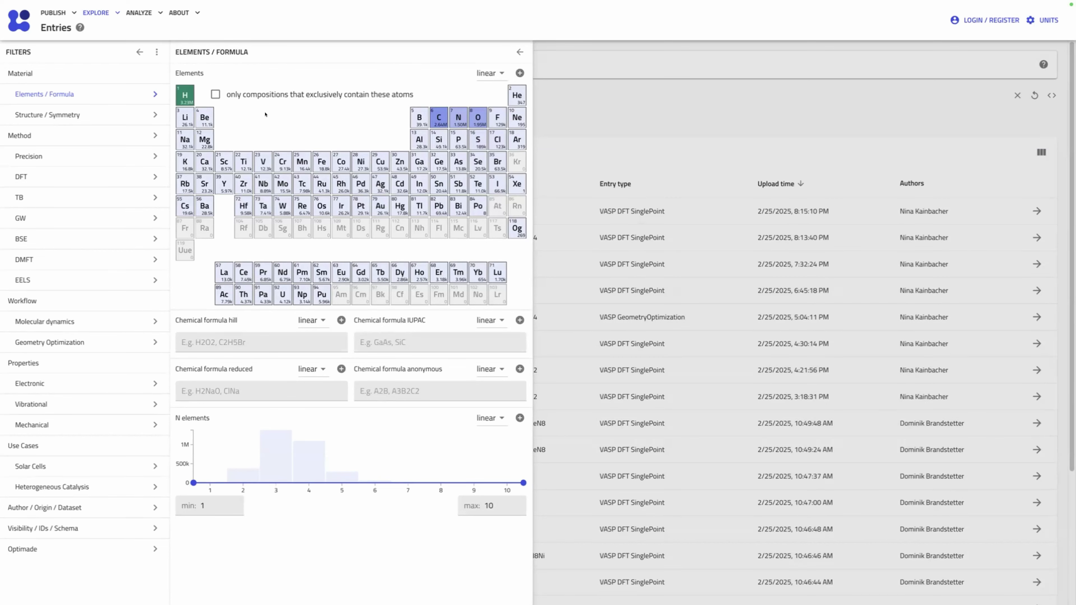
{"action": "left_click", "coordinate": [432, 114]}
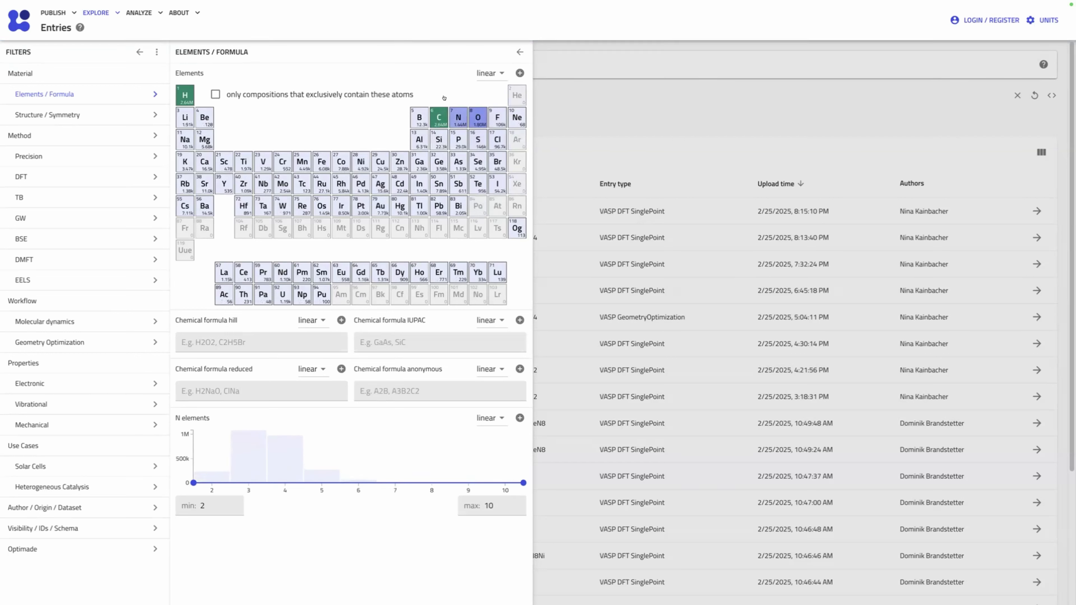
{"action": "left_click", "coordinate": [570, 95]}
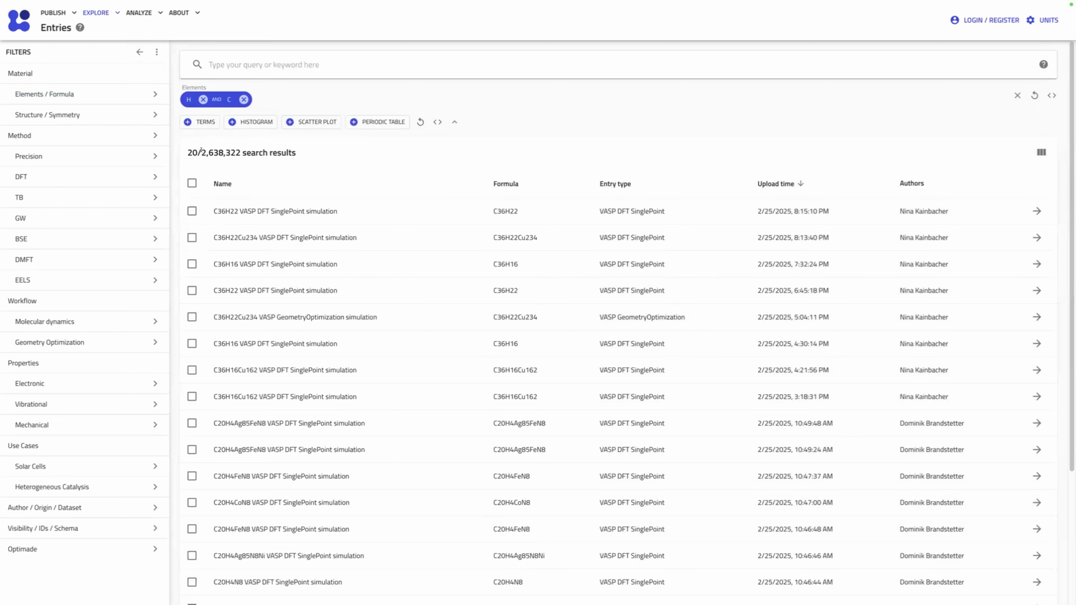
{"action": "double_click", "coordinate": [220, 153]}
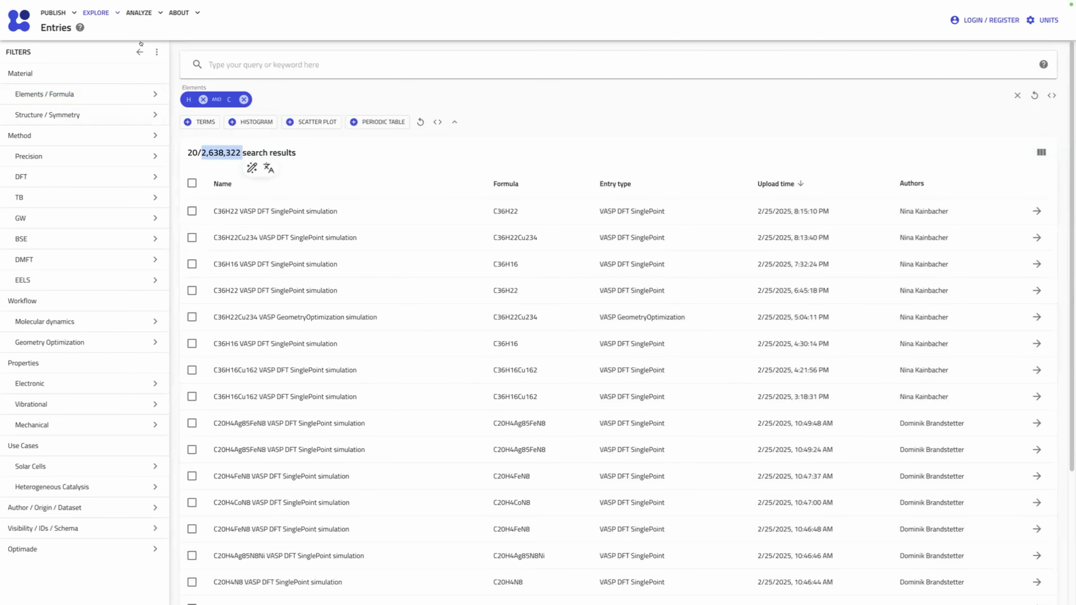
{"action": "left_click", "coordinate": [139, 52]}
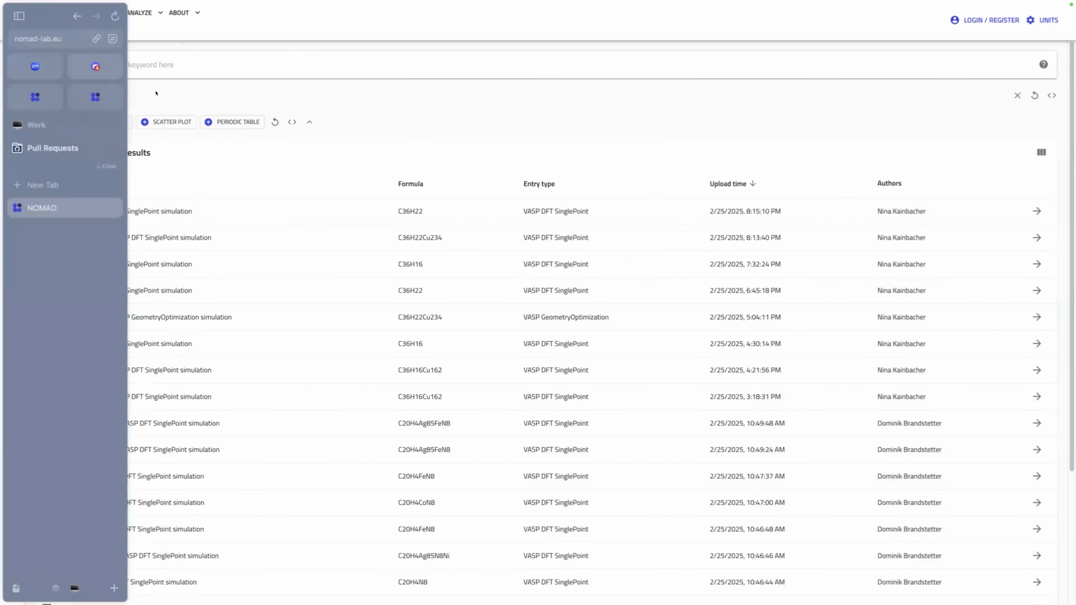
{"action": "left_click", "coordinate": [21, 51]}
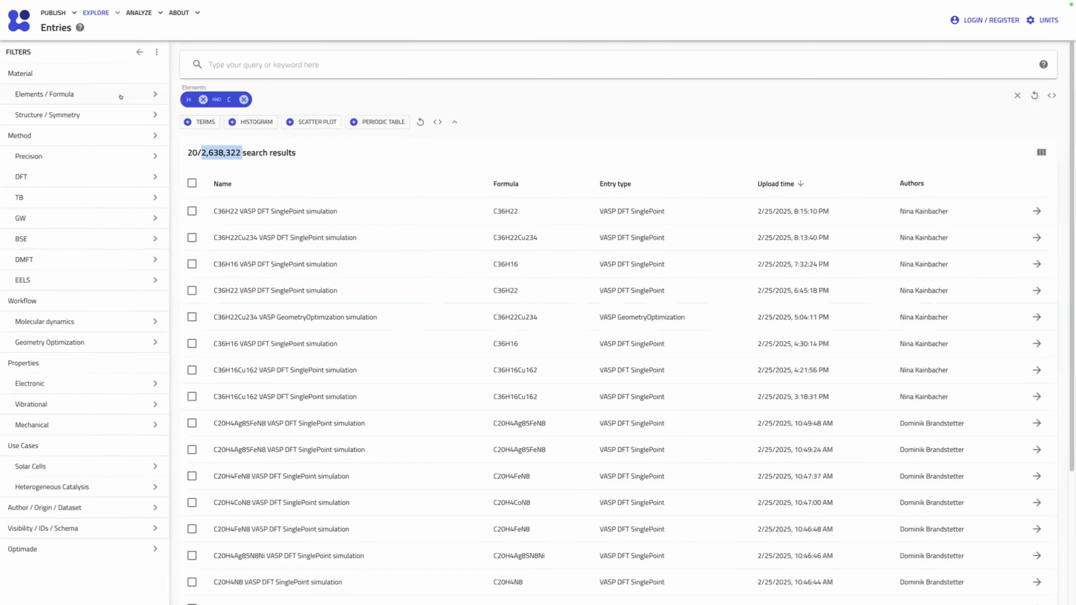
Step: Remove carbon from the elements filter and add it back alongside hydrogen
{"action": "left_click", "coordinate": [121, 95]}
{"action": "left_click", "coordinate": [439, 118]}
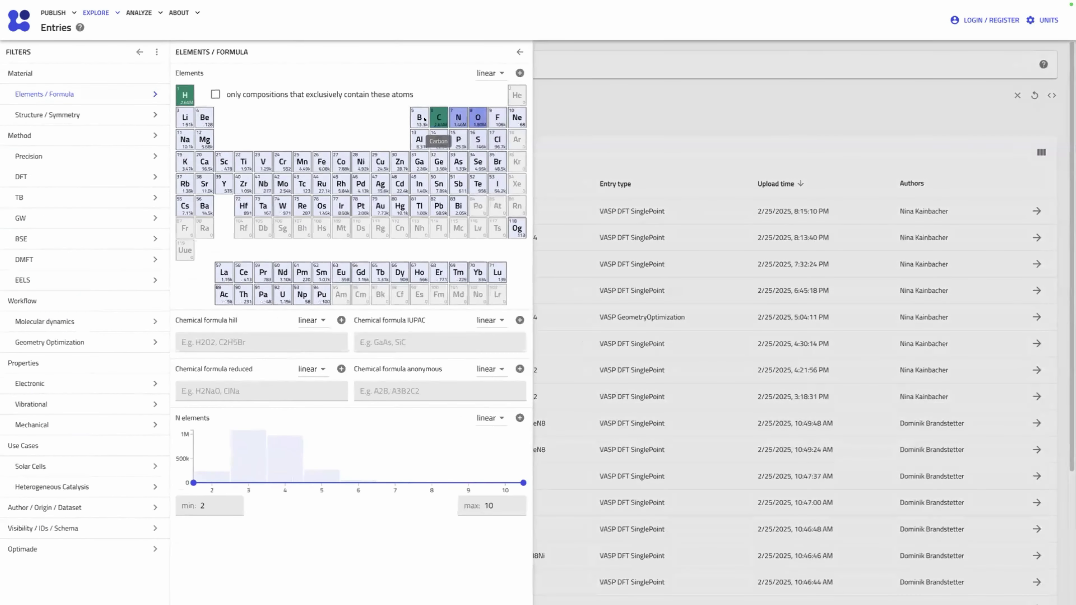
{"action": "left_click", "coordinate": [613, 130]}
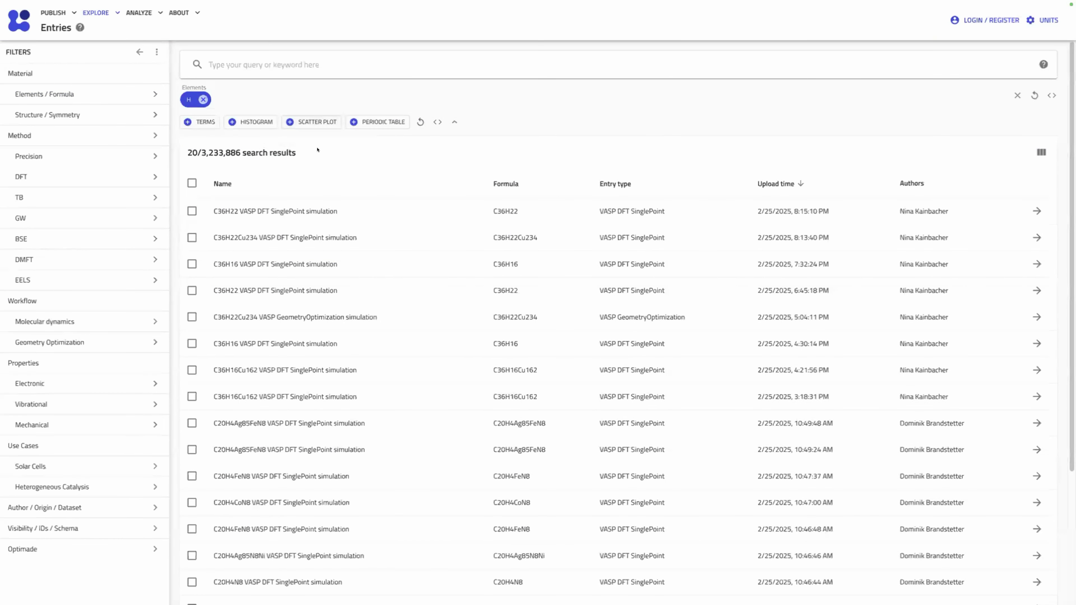
{"action": "left_click", "coordinate": [89, 93]}
{"action": "left_click", "coordinate": [439, 118]}
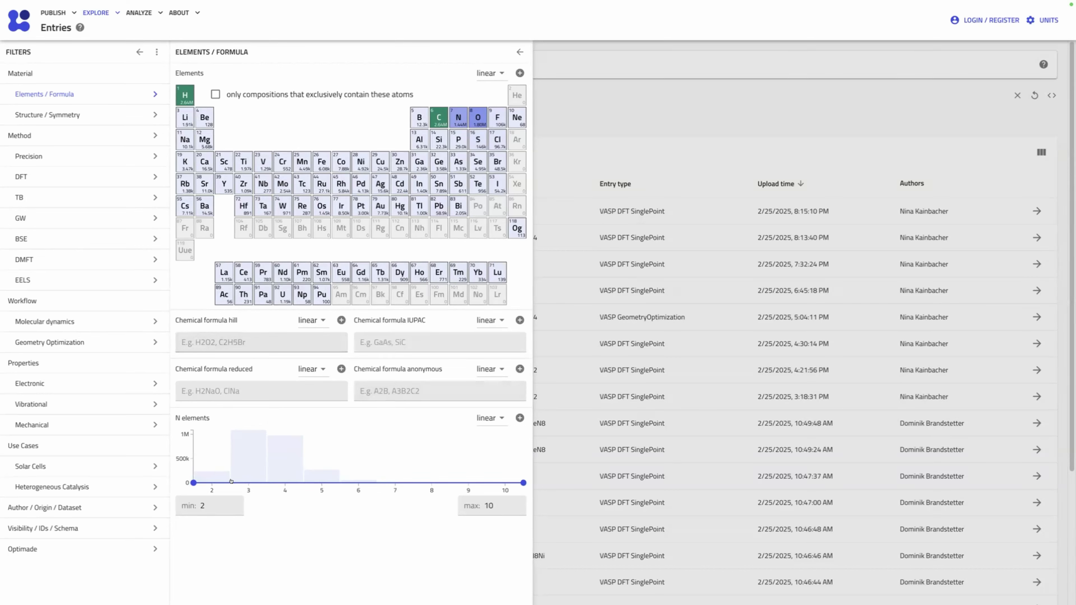
Step: Limit the number of elements to a minimum of 3 and a maximum of 4
{"action": "left_click_drag", "start_coordinate": [194, 483], "coordinate": [230, 483]}
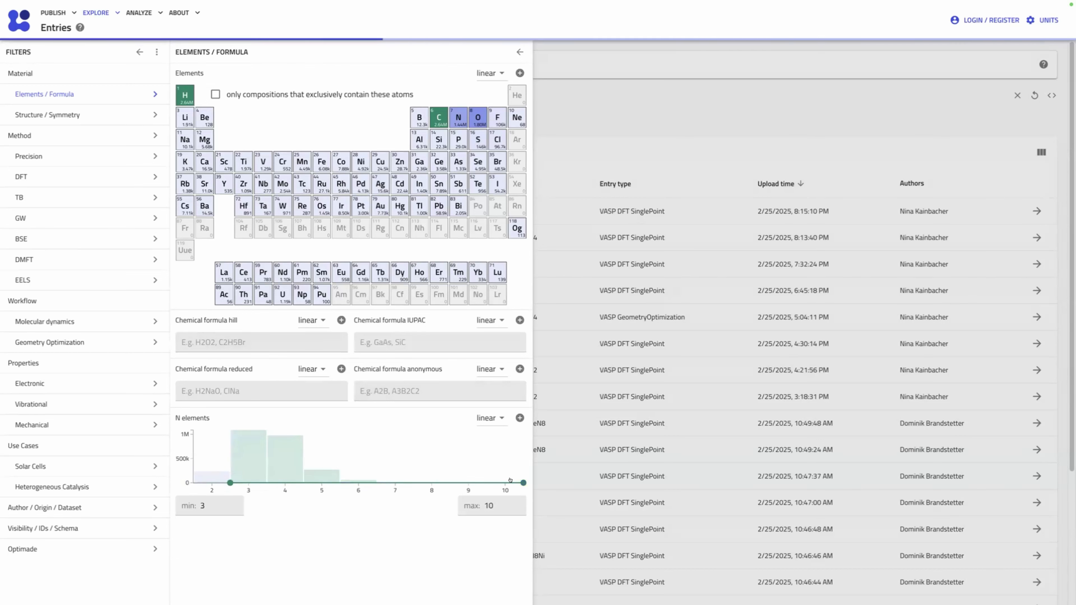
{"action": "left_click_drag", "start_coordinate": [523, 483], "coordinate": [303, 483]}
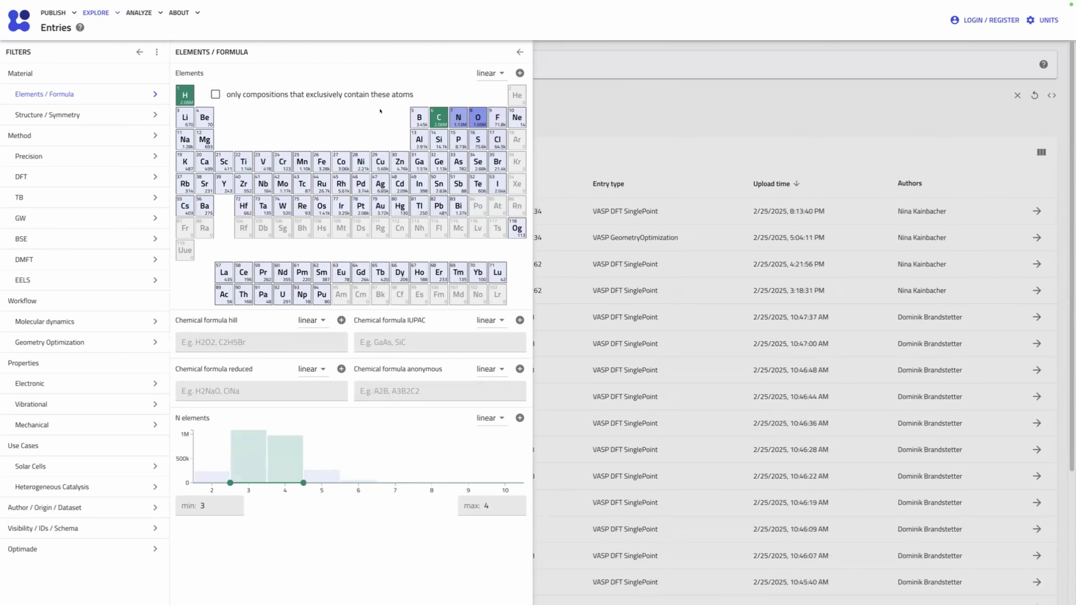
{"action": "left_click", "coordinate": [555, 113]}
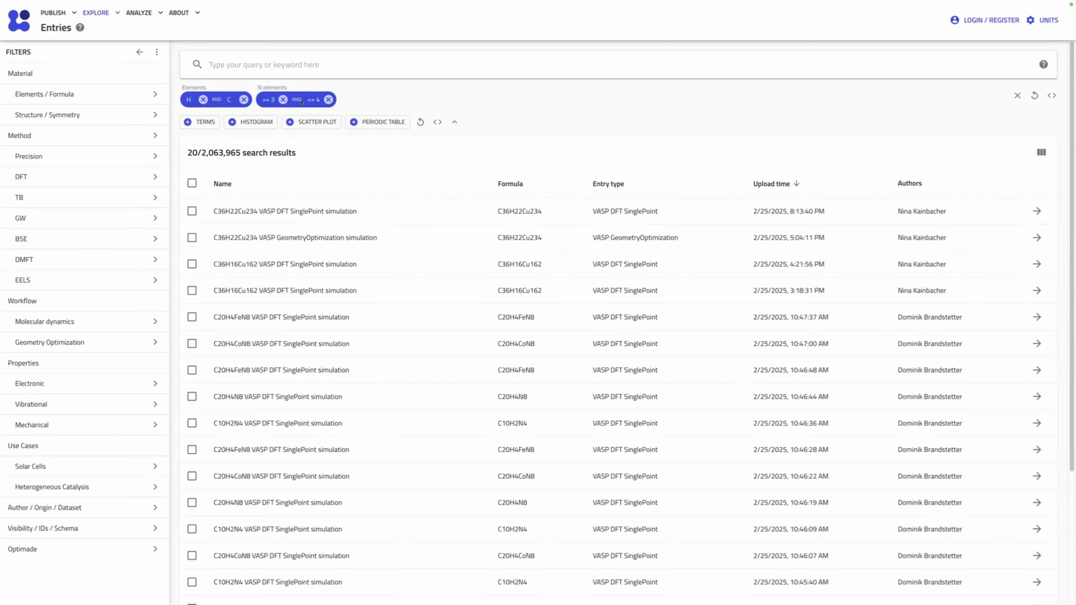
Step: Remove the upper limit of 4 elements from the query and clear all remaining filters
{"action": "left_click", "coordinate": [328, 99]}
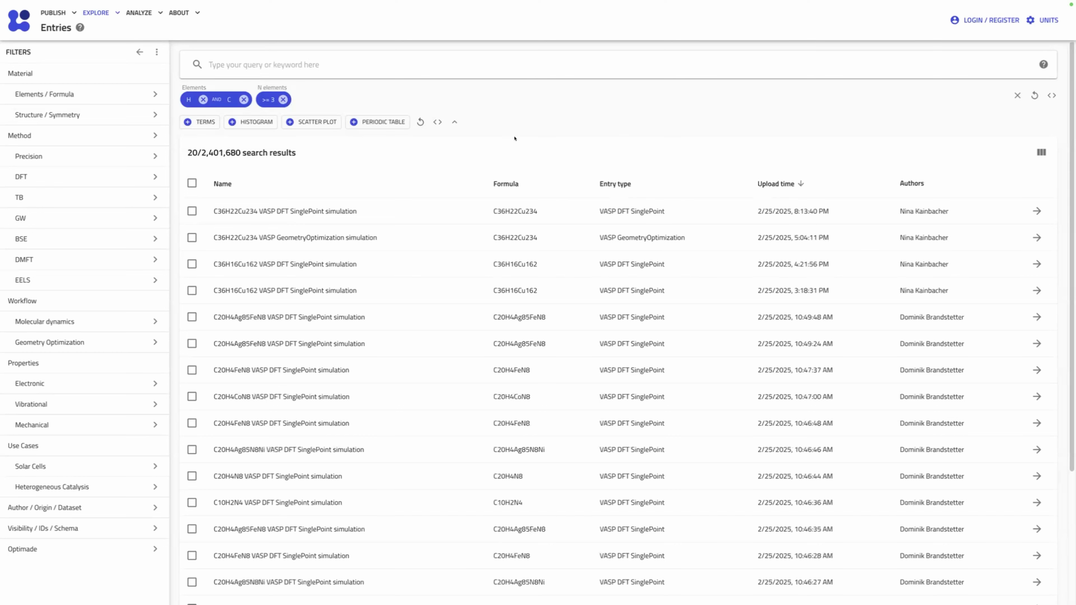
{"action": "left_click", "coordinate": [1018, 95]}
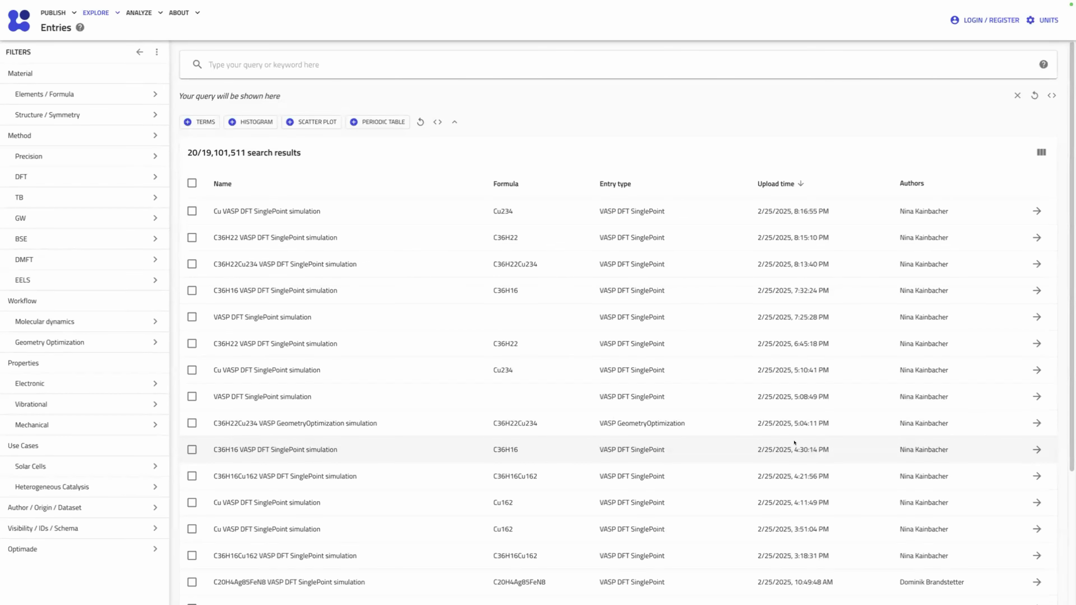
Step: Filter the entries by the suggested author name and sort them by upload time in ascending order
{"action": "left_click", "coordinate": [236, 64]}
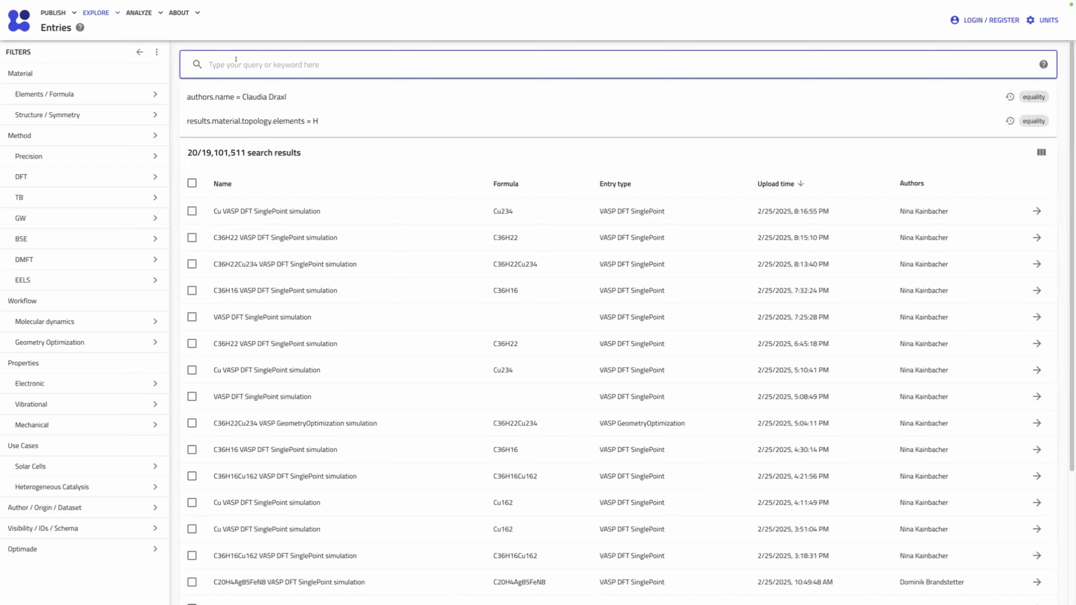
{"action": "type", "text": "claudia"}
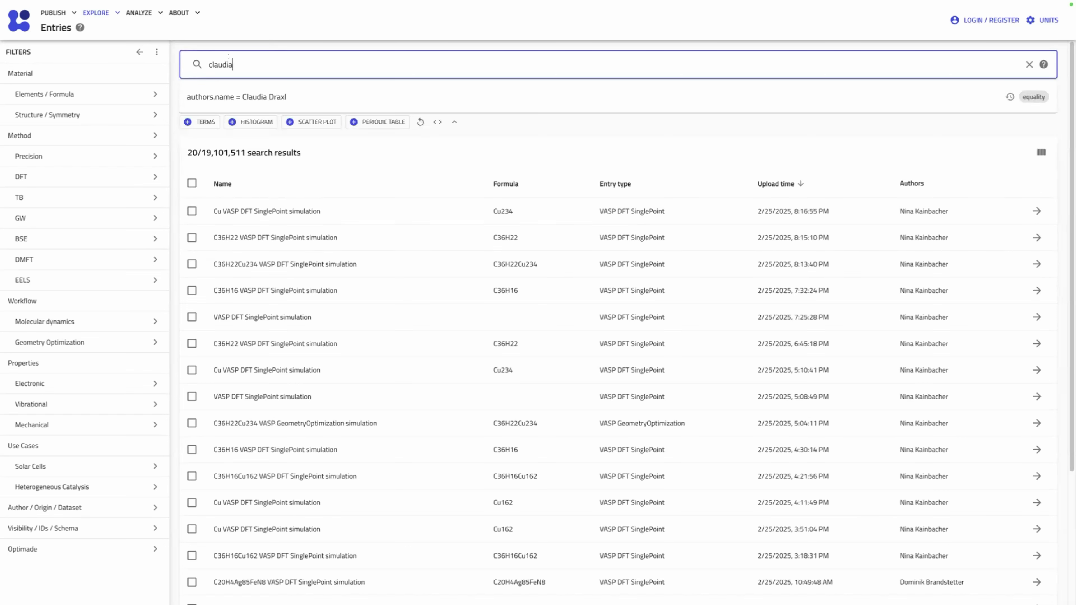
{"action": "left_click", "coordinate": [238, 90]}
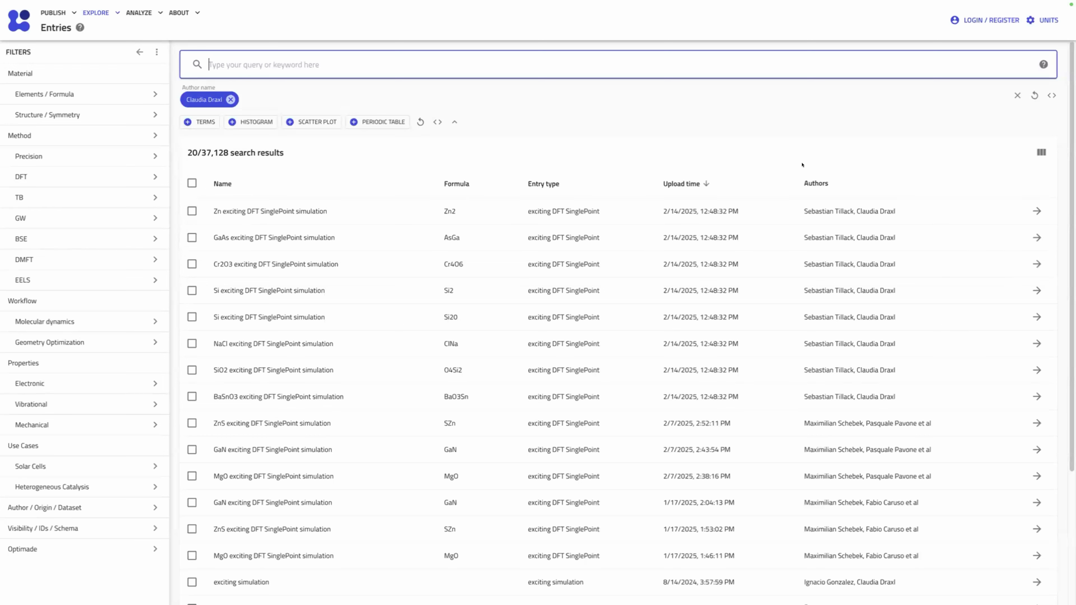
{"action": "left_click", "coordinate": [707, 184]}
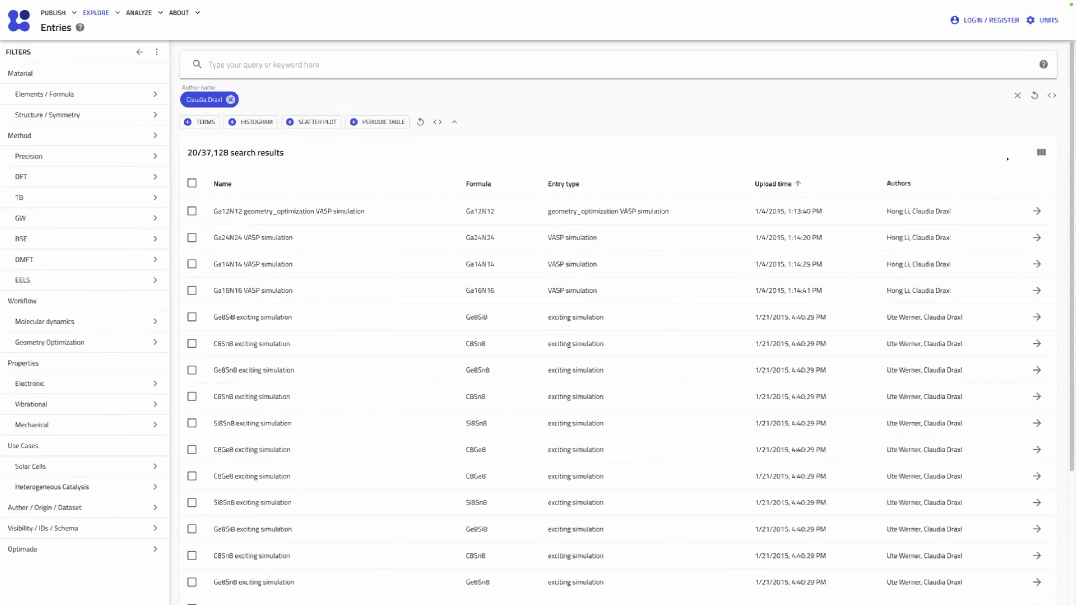
Step: Add the Sections column to the results table and hide the Formula column
{"action": "left_click", "coordinate": [1042, 152]}
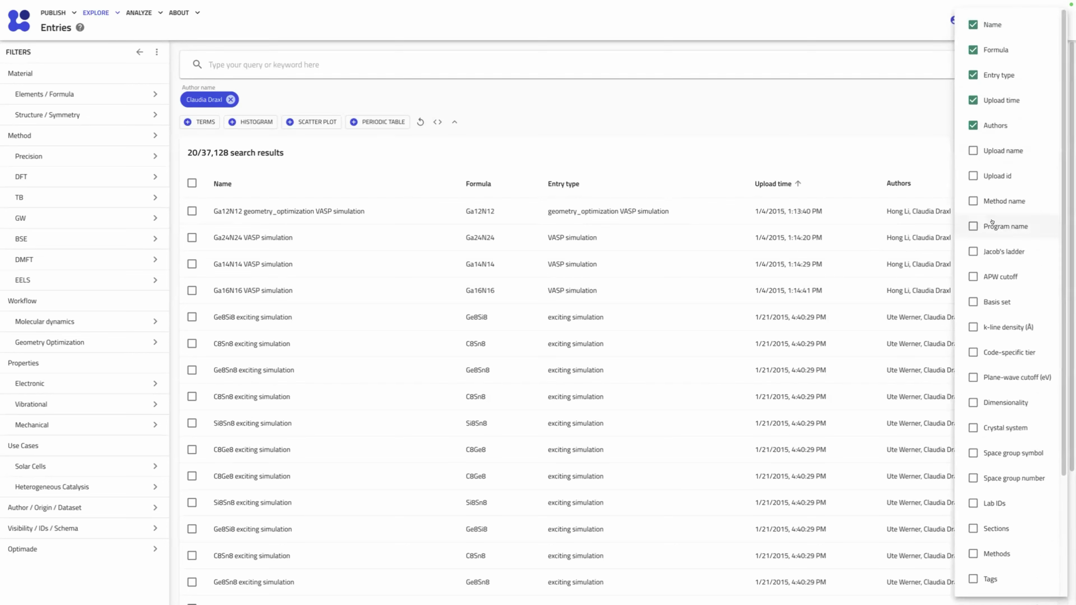
{"action": "scroll", "coordinate": [993, 223], "scroll_direction": "down", "scroll_amount": 4}
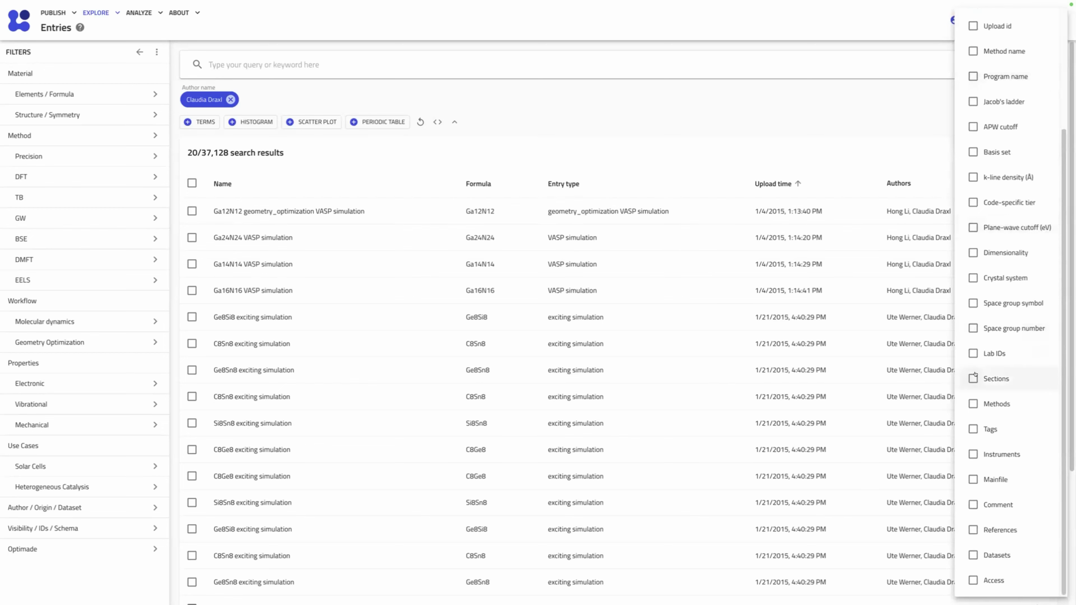
{"action": "left_click", "coordinate": [974, 378]}
{"action": "scroll", "coordinate": [1002, 150], "scroll_direction": "up", "scroll_amount": 4}
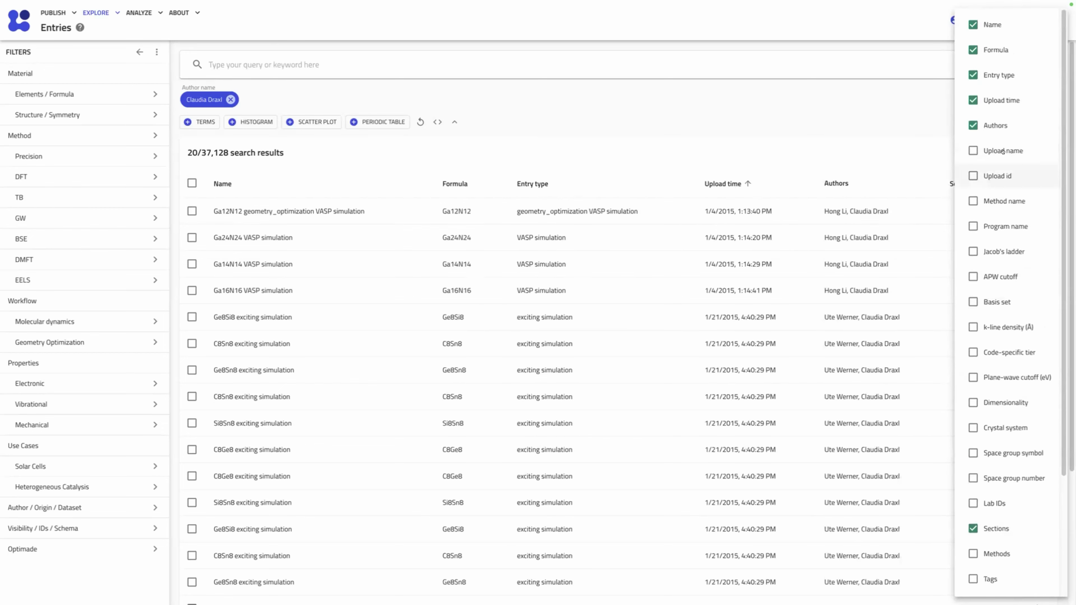
{"action": "left_click", "coordinate": [971, 48]}
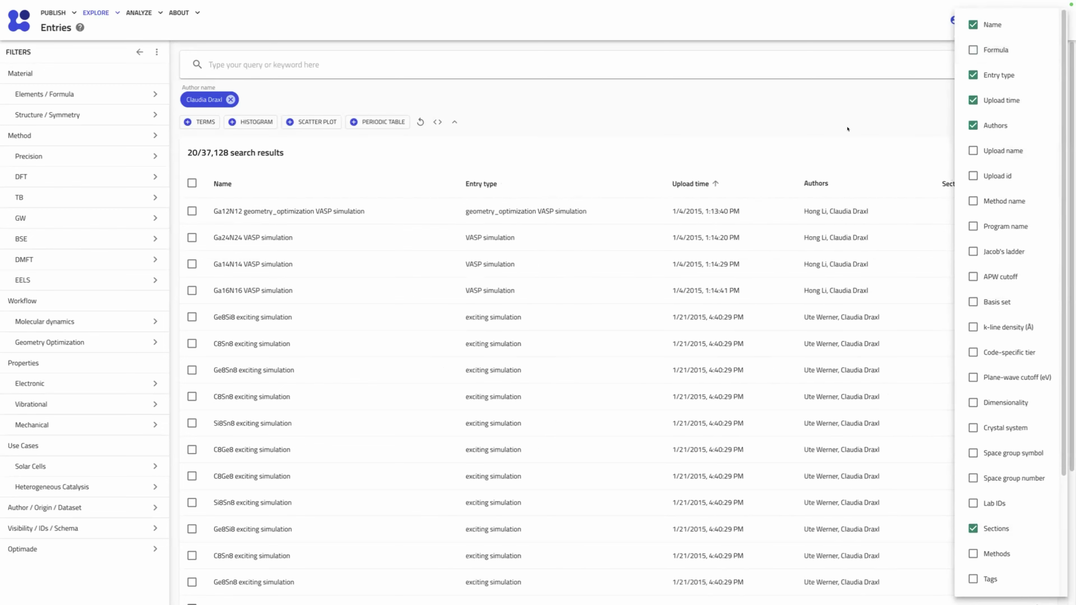
{"action": "left_click", "coordinate": [848, 126]}
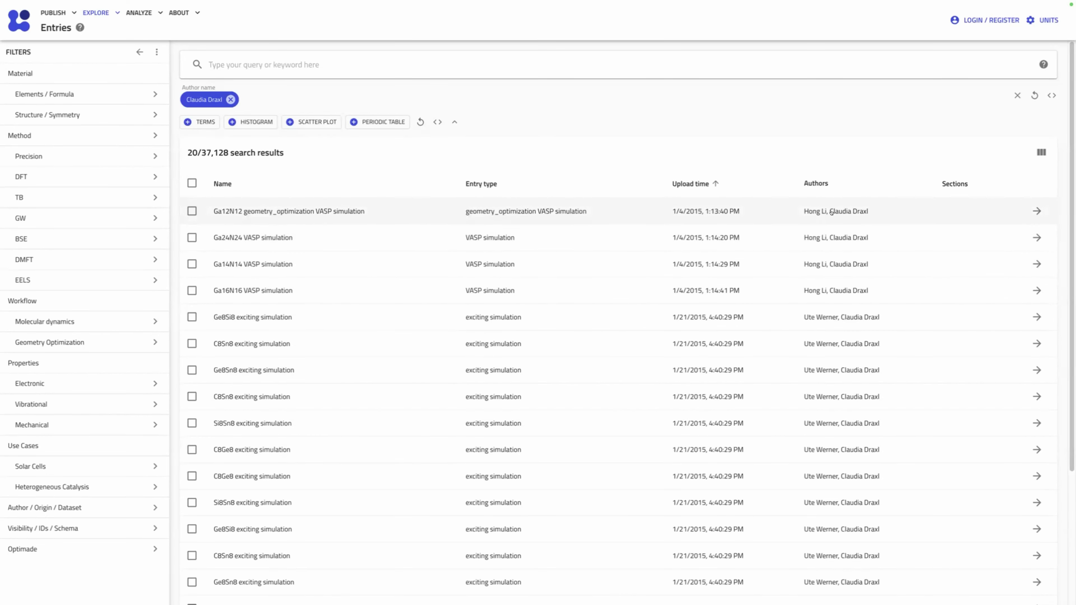
Step: Expand the Ga12N12 geometry_optimization VASP simulation result and open its entry page
{"action": "left_click", "coordinate": [795, 220]}
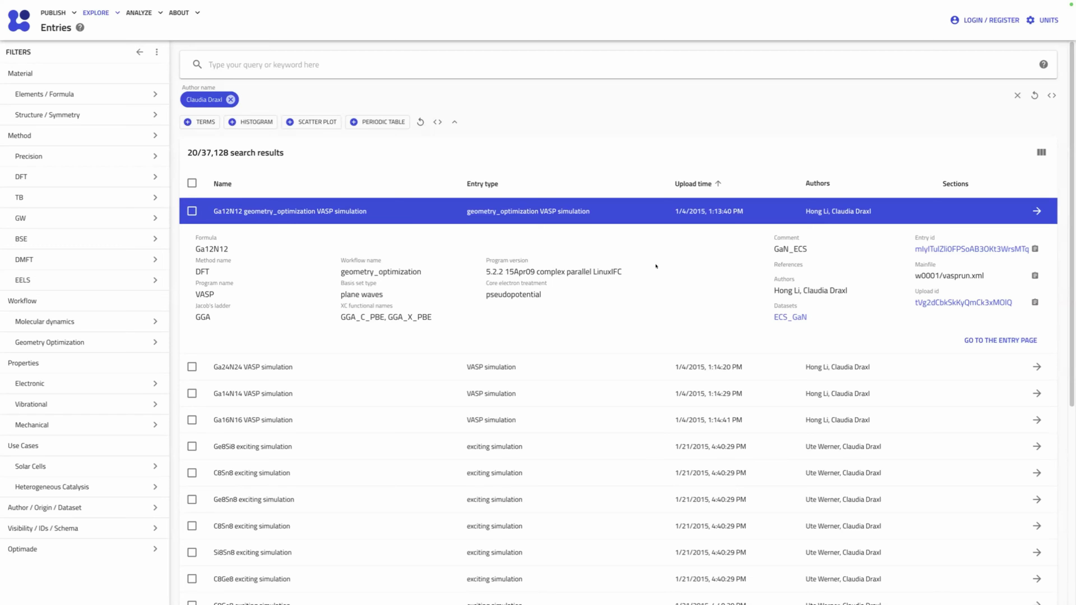
{"action": "scroll", "coordinate": [656, 266], "scroll_direction": "down", "scroll_amount": 1}
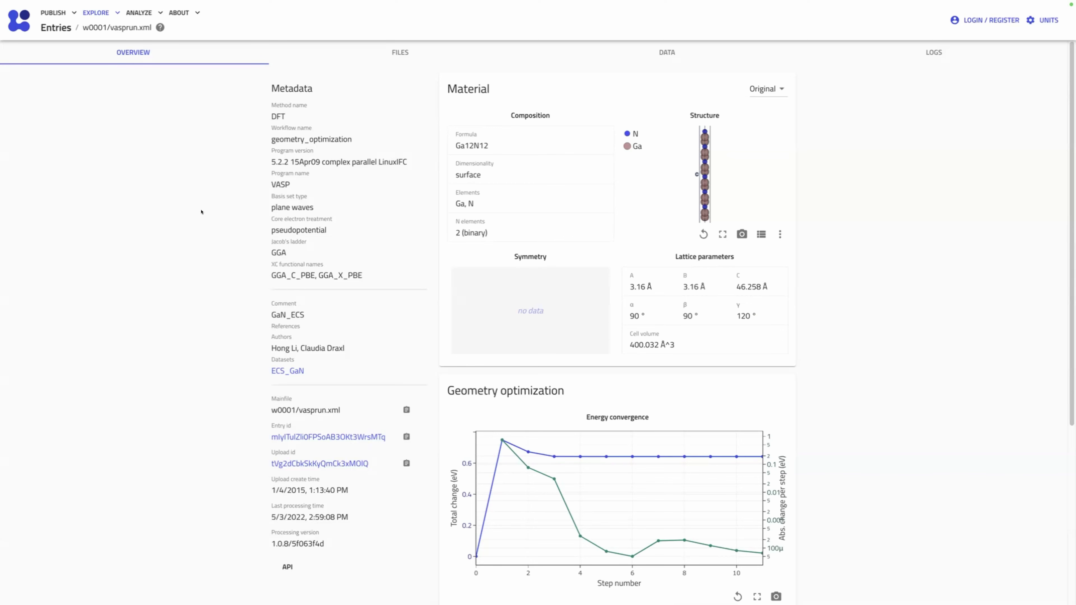
Step: Examine the entry overview's metadata, material composition, structure, lattice parameters and geometry optimization convergence
{"action": "scroll", "coordinate": [254, 191], "scroll_direction": "down", "scroll_amount": 5}
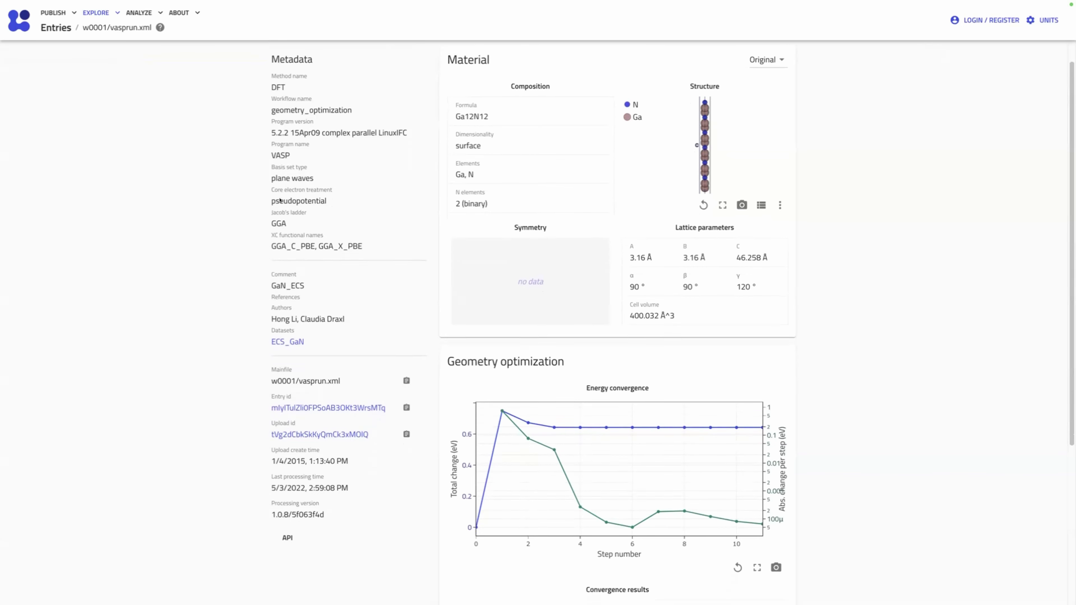
{"action": "scroll", "coordinate": [229, 220], "scroll_direction": "up", "scroll_amount": 3}
{"action": "scroll", "coordinate": [220, 229], "scroll_direction": "up", "scroll_amount": 2}
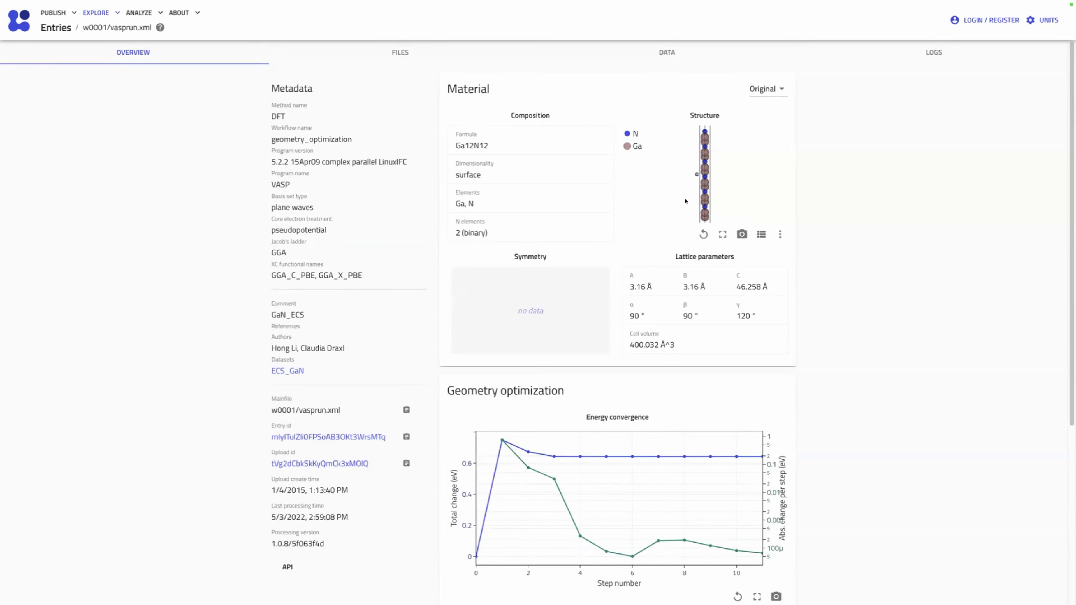
{"action": "scroll", "coordinate": [788, 383], "scroll_direction": "down", "scroll_amount": 1}
{"action": "scroll", "coordinate": [799, 394], "scroll_direction": "up", "scroll_amount": 1}
{"action": "scroll", "coordinate": [835, 401], "scroll_direction": "down", "scroll_amount": 2}
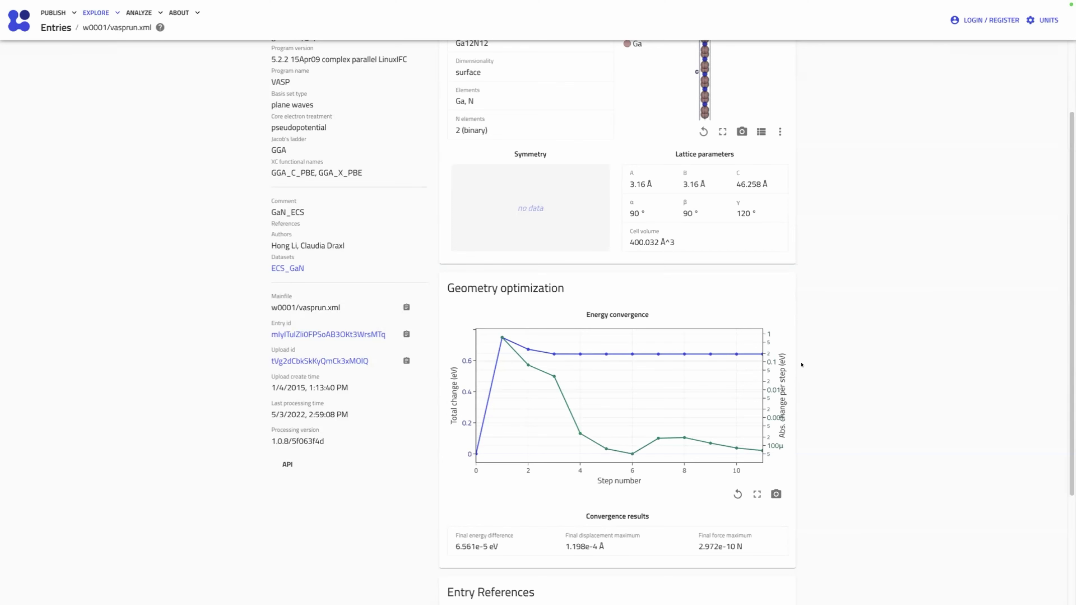
{"action": "scroll", "coordinate": [827, 248], "scroll_direction": "up", "scroll_amount": 3}
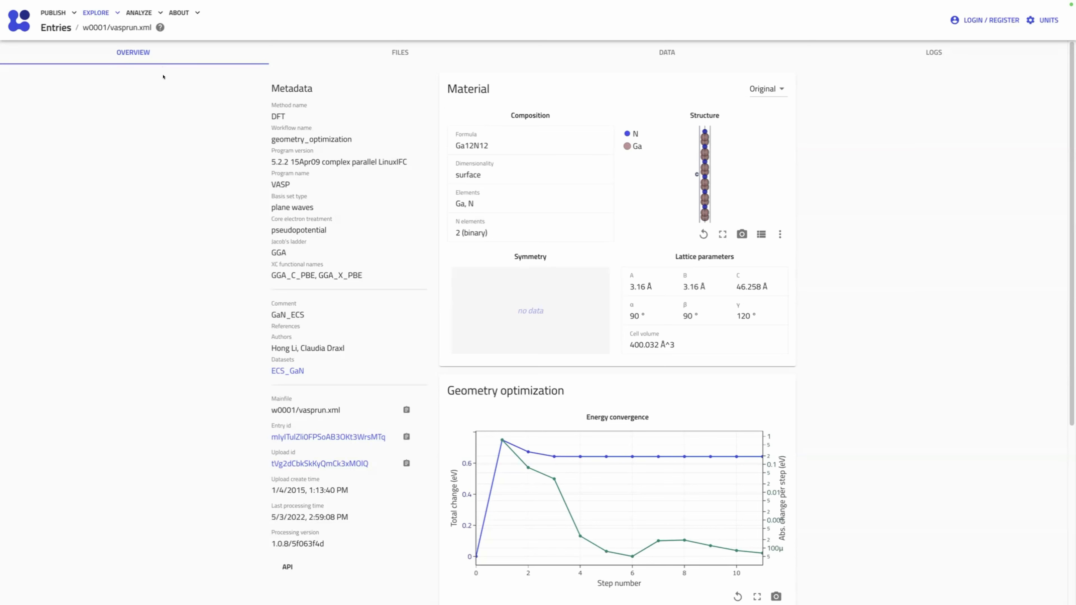
Step: View the entry's files, data sections and processing logs, and return to its overview
{"action": "left_click", "coordinate": [428, 50]}
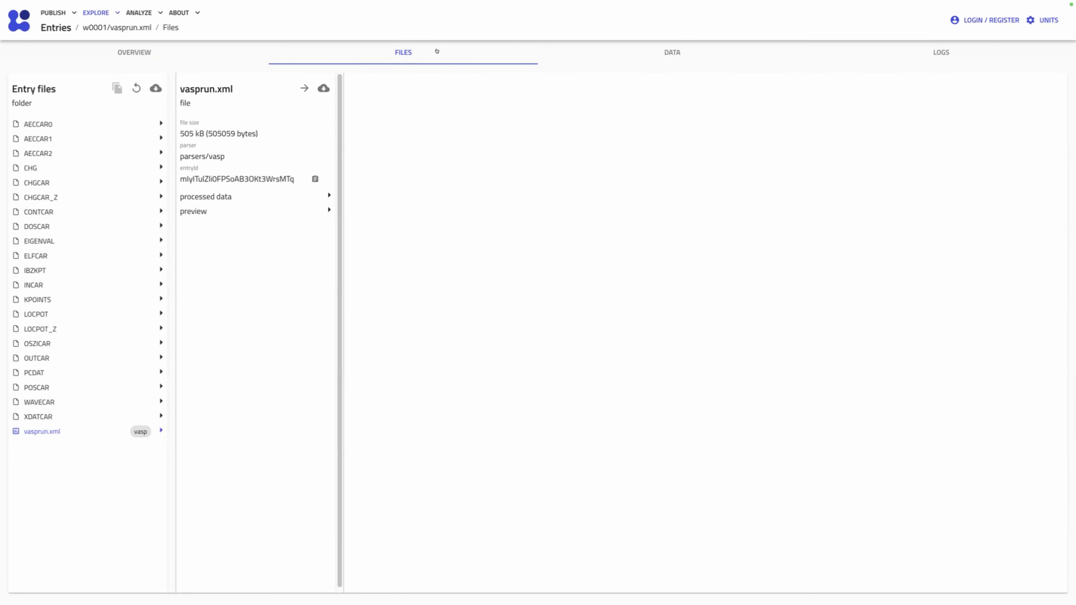
{"action": "left_click", "coordinate": [663, 51]}
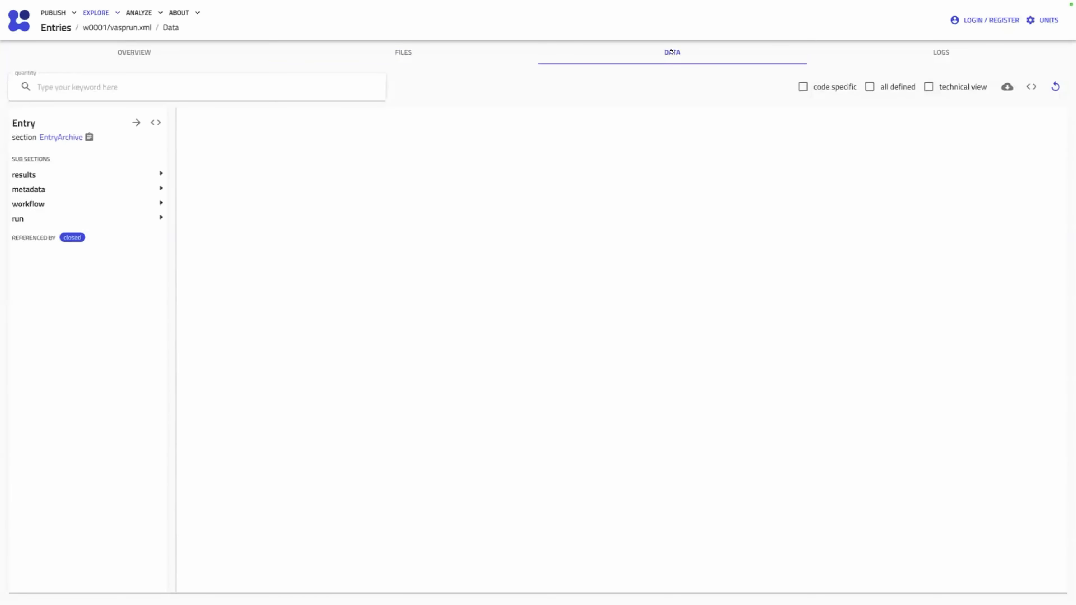
{"action": "left_click", "coordinate": [906, 56]}
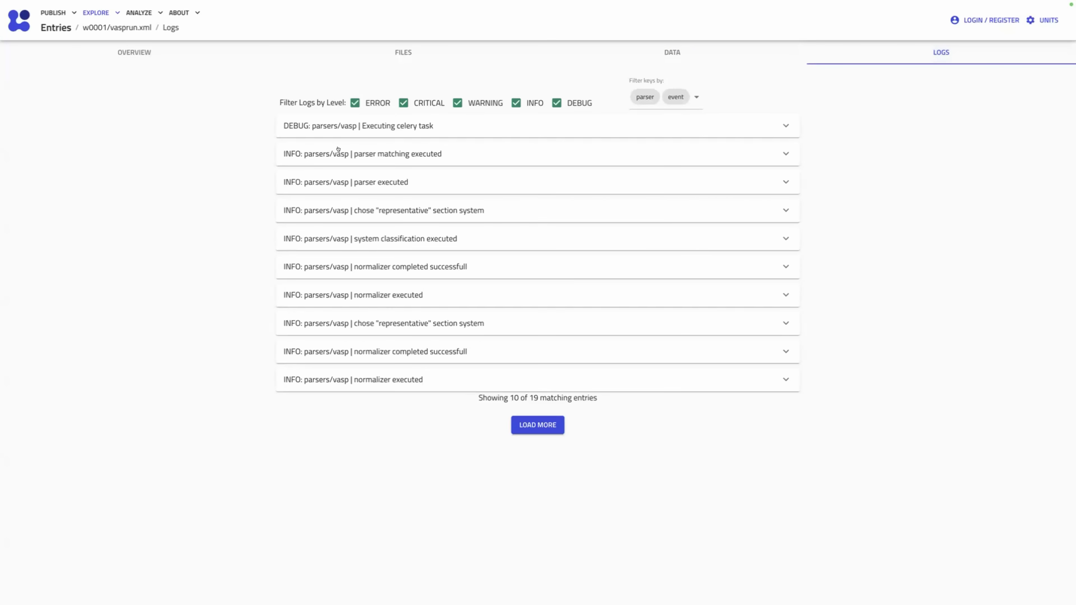
{"action": "left_click", "coordinate": [202, 45]}
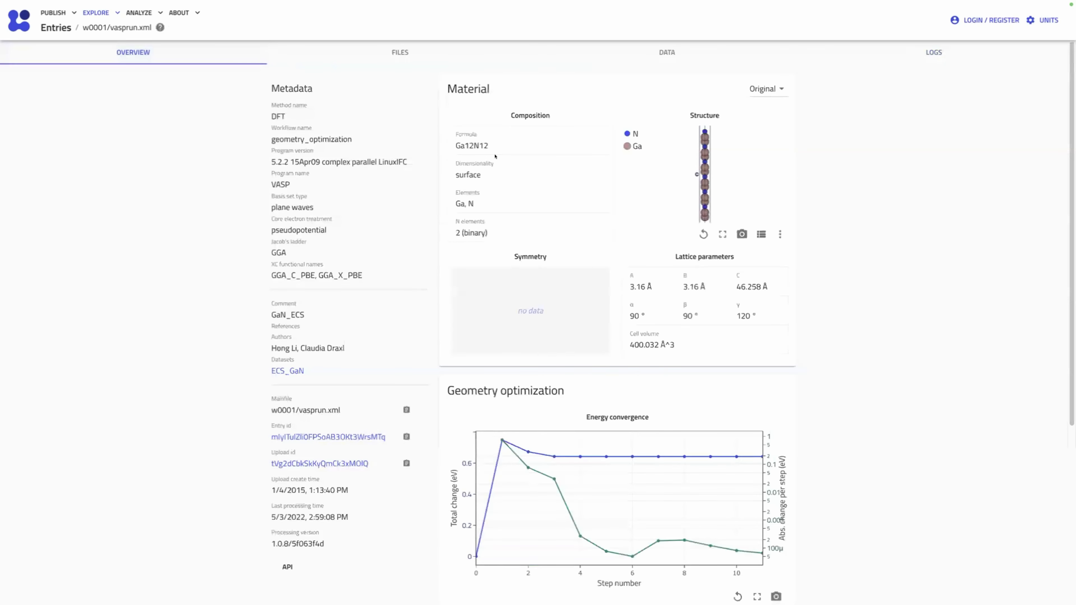